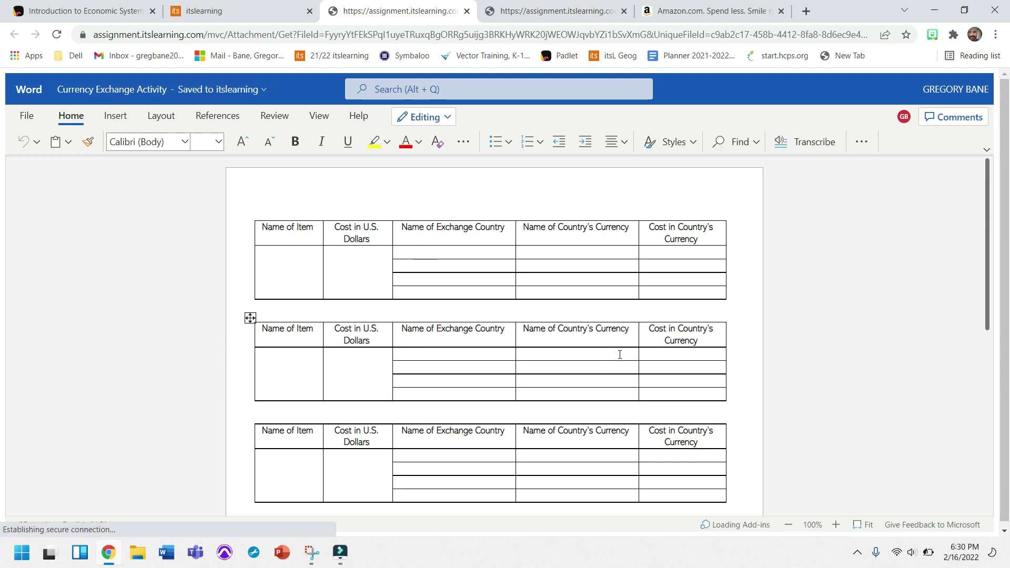
{"action": "scroll", "coordinate": [621, 353], "scroll_direction": "down", "scroll_amount": 3}
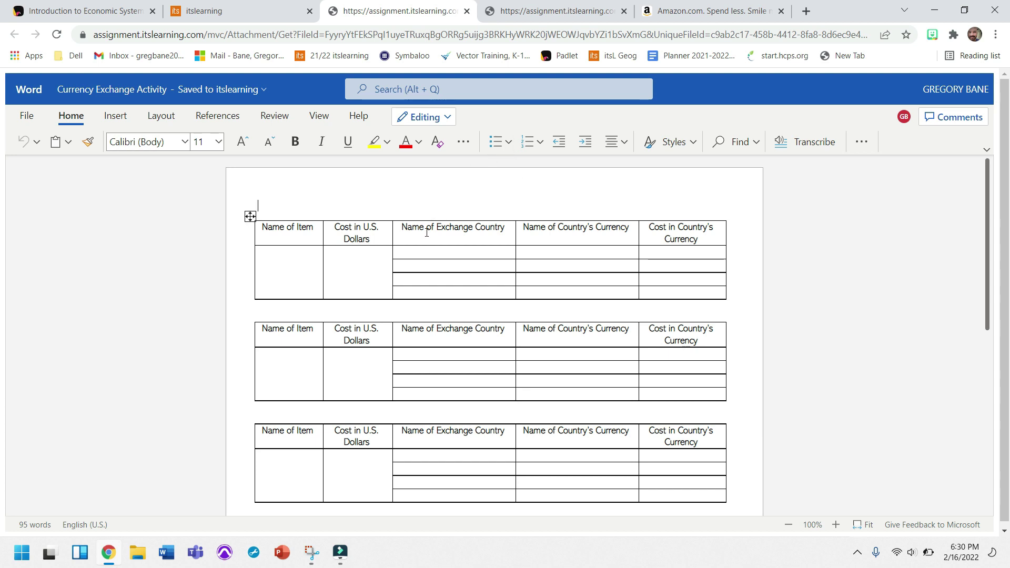
{"action": "left_click", "coordinate": [717, 11]}
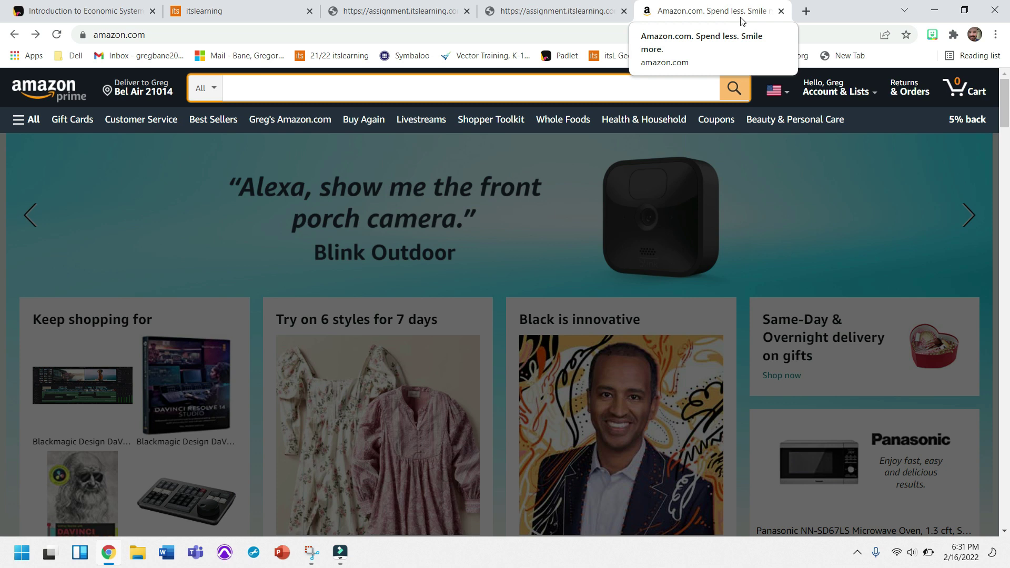
{"action": "left_click", "coordinate": [400, 11]}
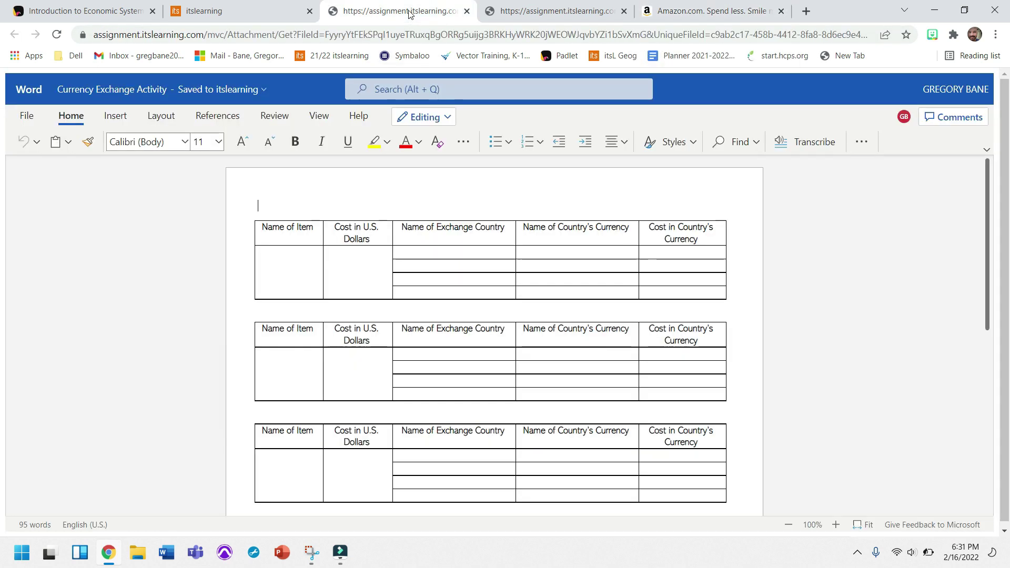
Type 'Bluetooth earbuds' into the first table's Name of Item cell
{"action": "left_click", "coordinate": [293, 265]}
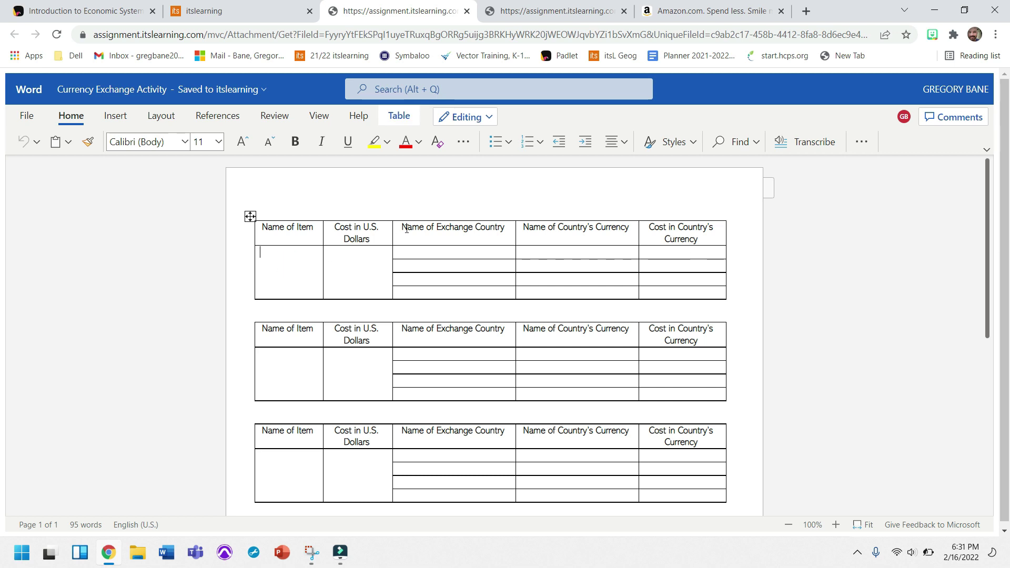
{"action": "type", "text": "Bluetooth earbuds"}
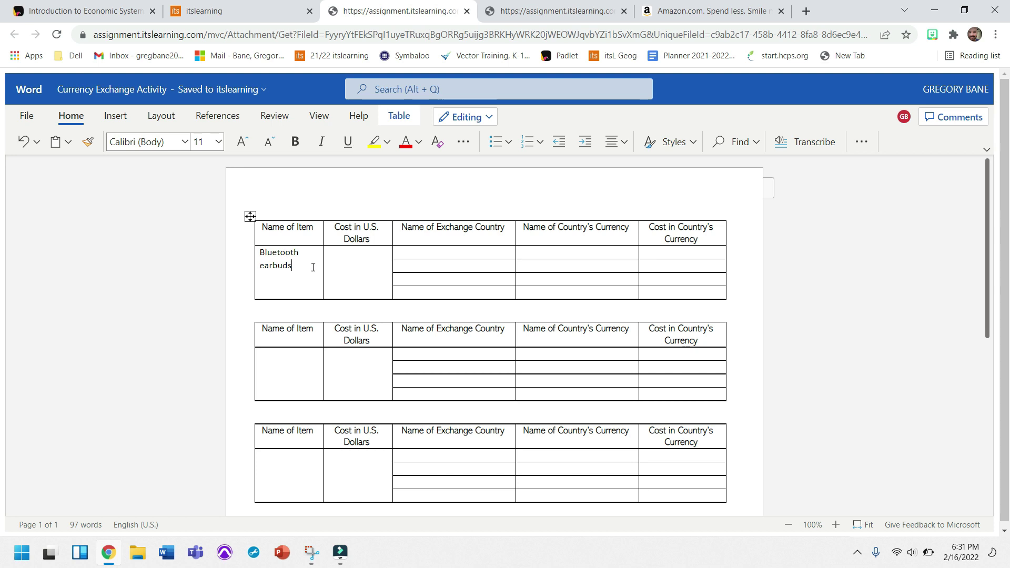
Search Amazon for 'bluetooth earbuds', browse the listed prices, and return to the Word document
{"action": "left_click", "coordinate": [708, 11]}
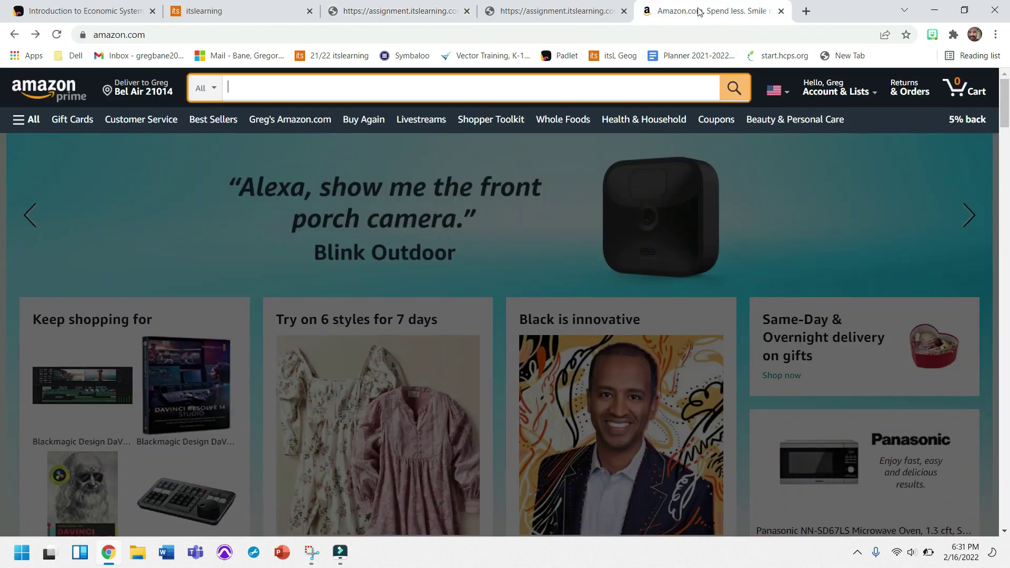
{"action": "left_click", "coordinate": [491, 81]}
{"action": "type", "text": "bluet"}
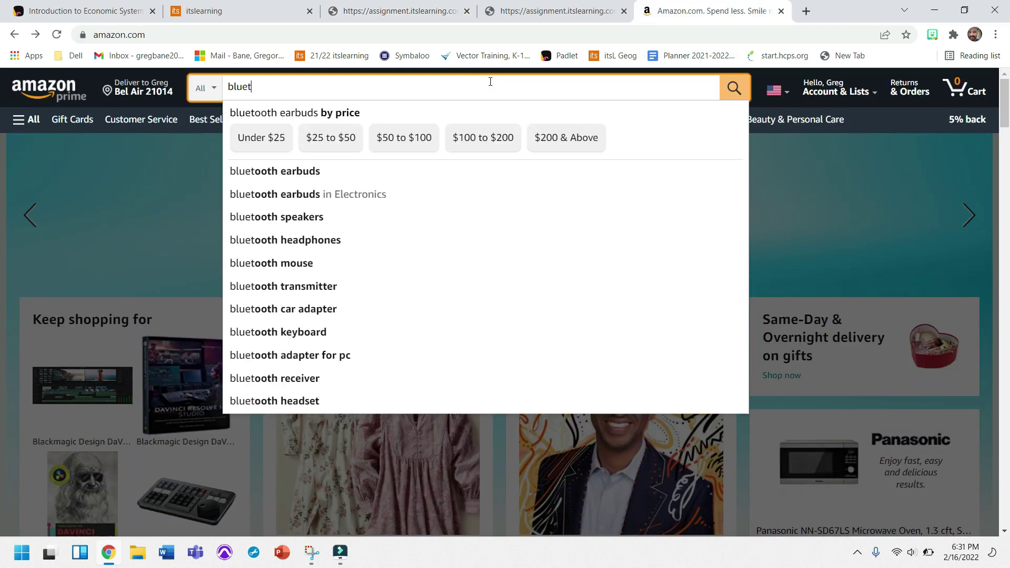
{"action": "type", "text": "ooth earbuds"}
{"action": "key", "text": "Return"}
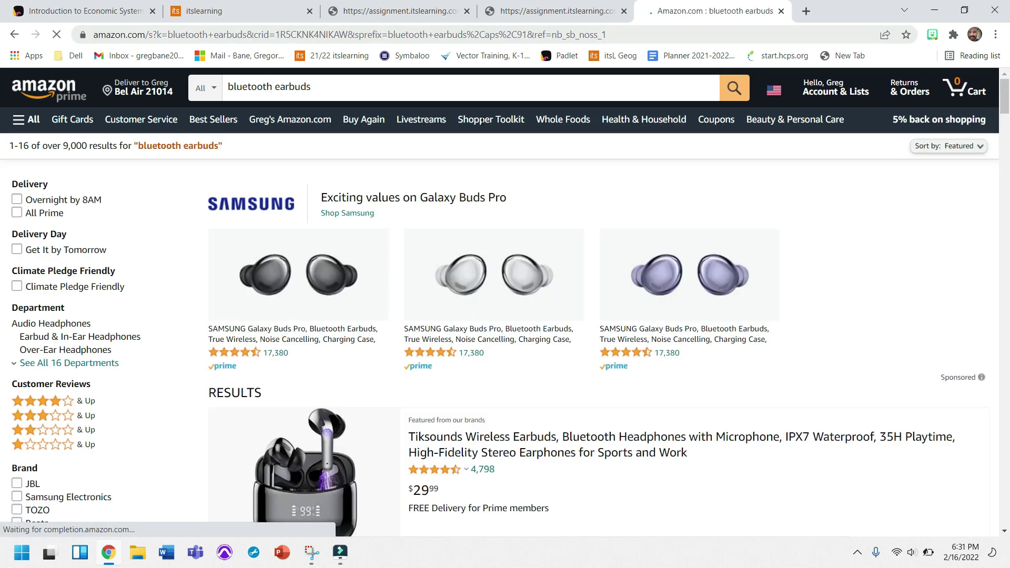
{"action": "scroll", "coordinate": [615, 372], "scroll_direction": "down", "scroll_amount": 4}
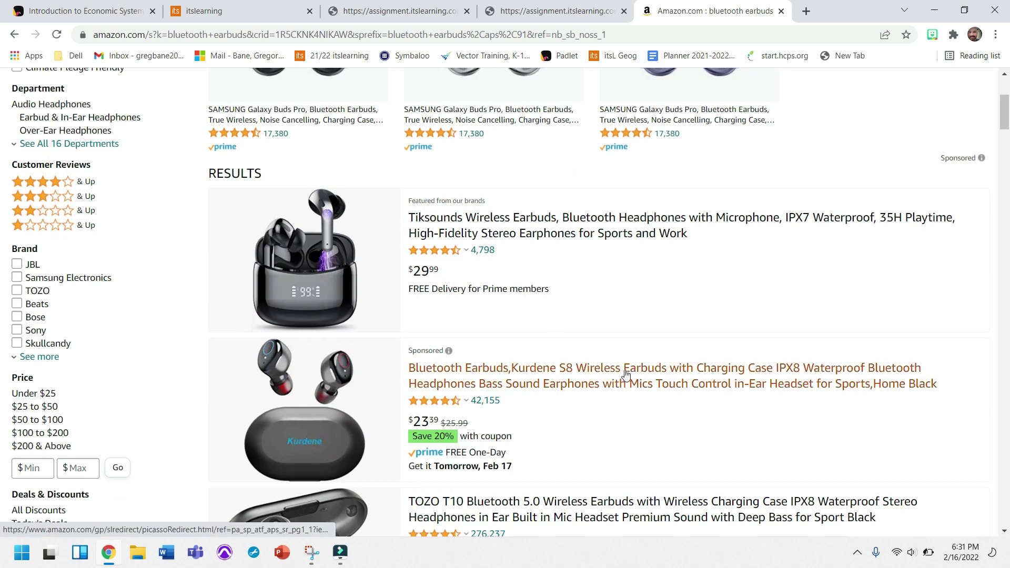
{"action": "scroll", "coordinate": [622, 370], "scroll_direction": "down", "scroll_amount": 4}
{"action": "scroll", "coordinate": [606, 354], "scroll_direction": "down", "scroll_amount": 4}
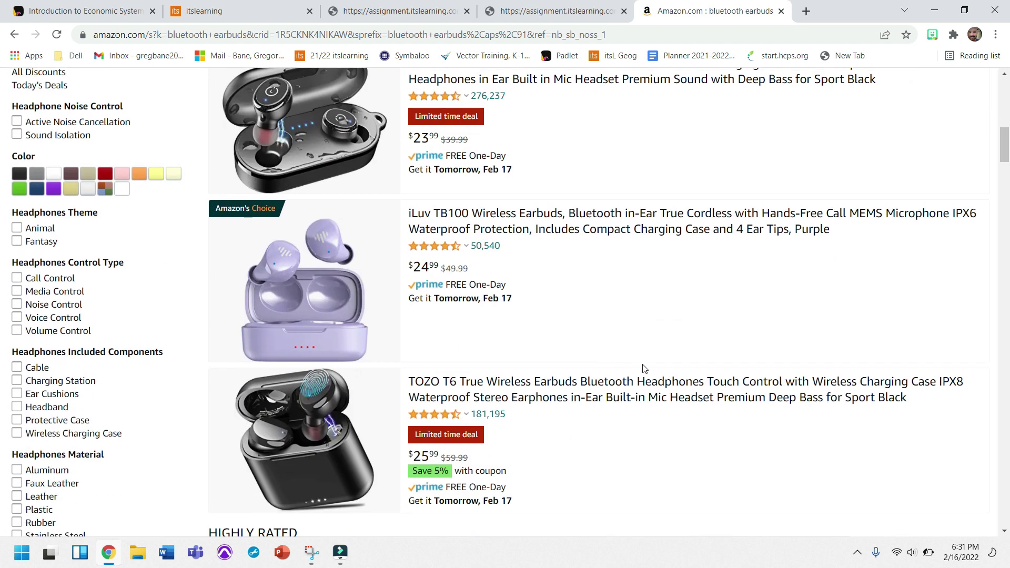
{"action": "scroll", "coordinate": [620, 379], "scroll_direction": "down", "scroll_amount": 2}
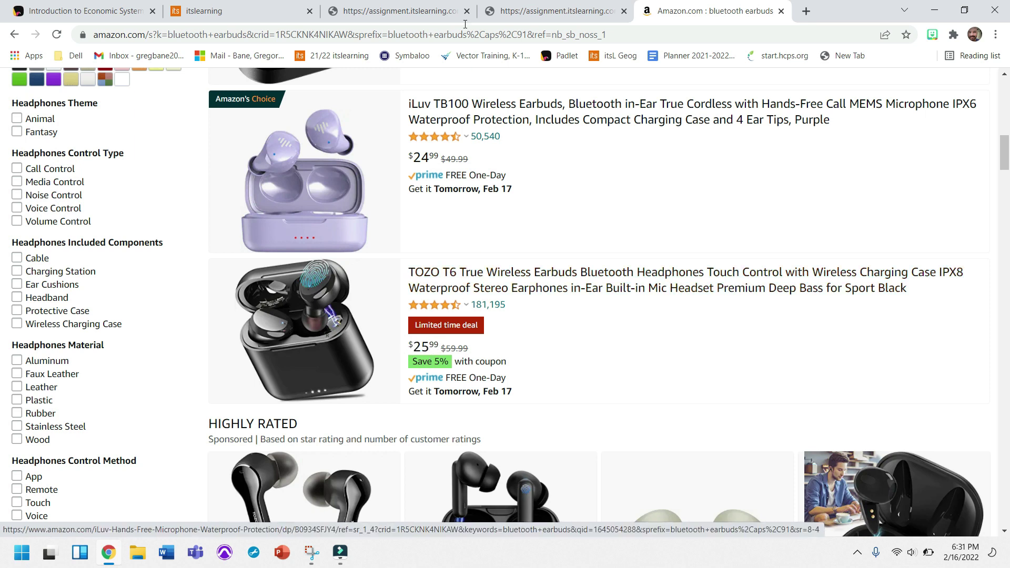
{"action": "left_click", "coordinate": [448, 14]}
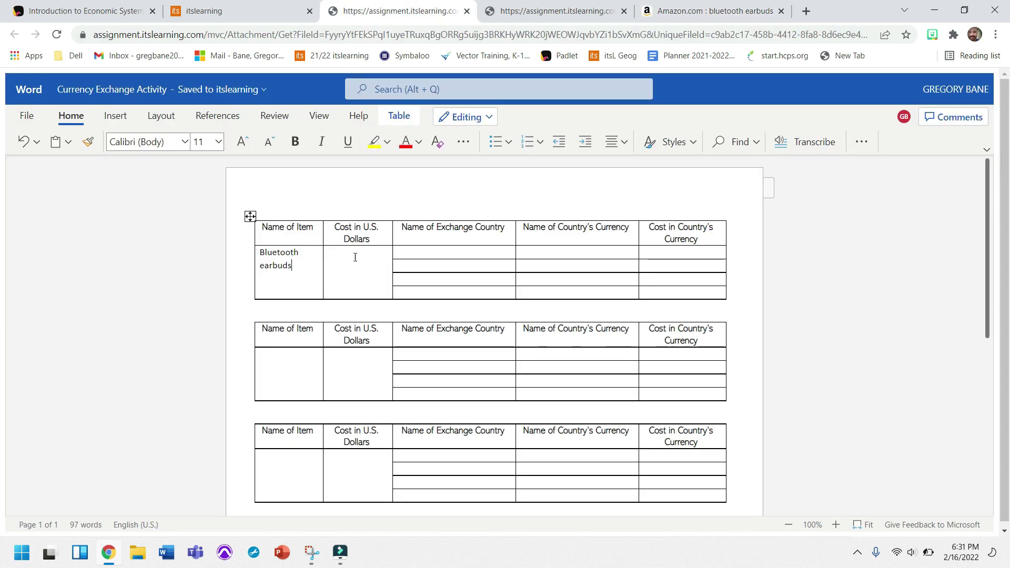
After rechecking Amazon's prices, enter $25.99 in the first table's Cost in U.S. Dollars cell
{"action": "left_click", "coordinate": [697, 10]}
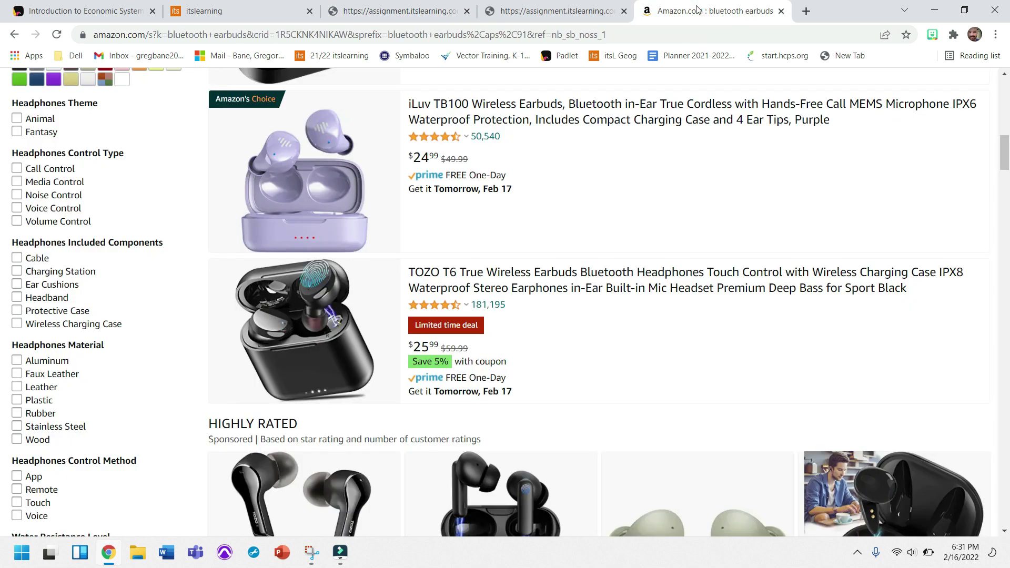
{"action": "left_click", "coordinate": [403, 10]}
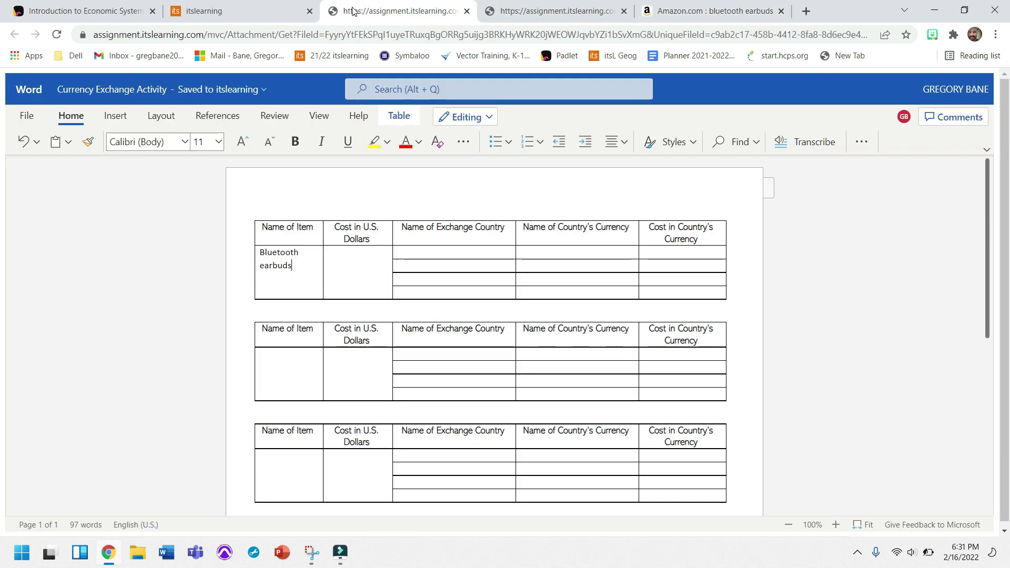
{"action": "left_click", "coordinate": [373, 258]}
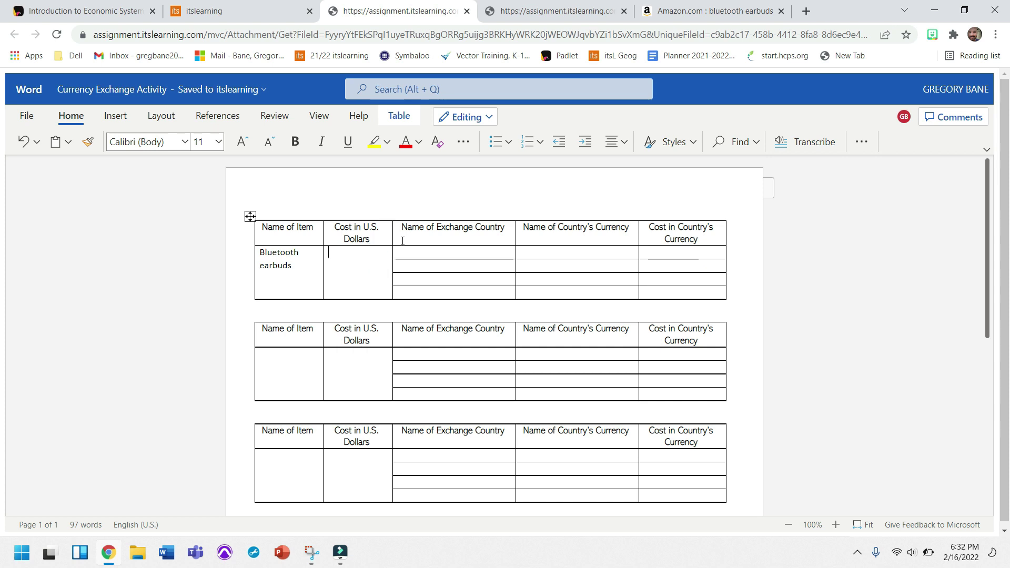
{"action": "type", "text": "$25.99"}
Open the Introduction to Economic Systems class Padlet board
{"action": "left_click", "coordinate": [101, 15]}
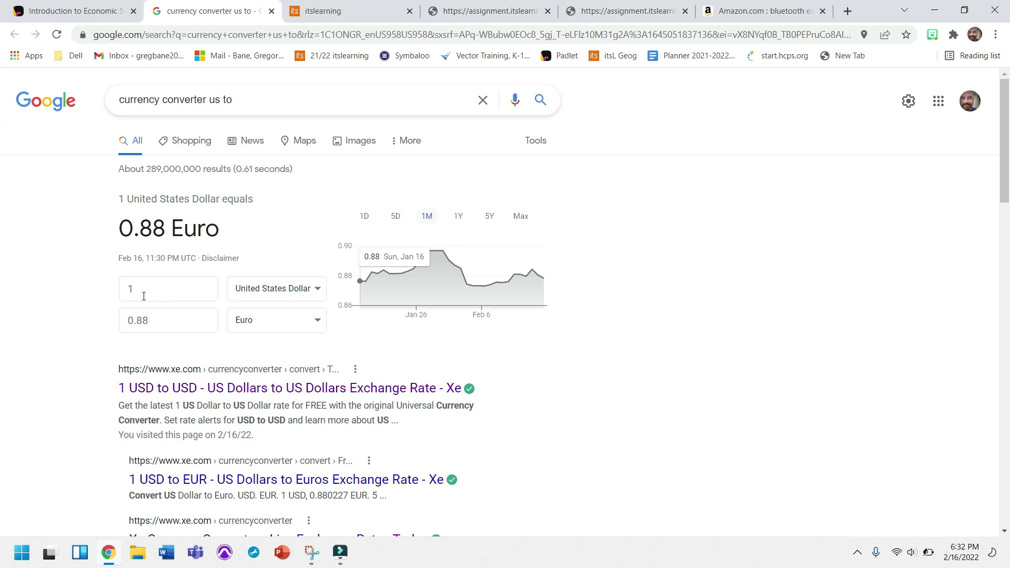
Change the Google converter's target currency to Brazilian real, showing 5.14 per dollar
{"action": "left_click", "coordinate": [315, 323]}
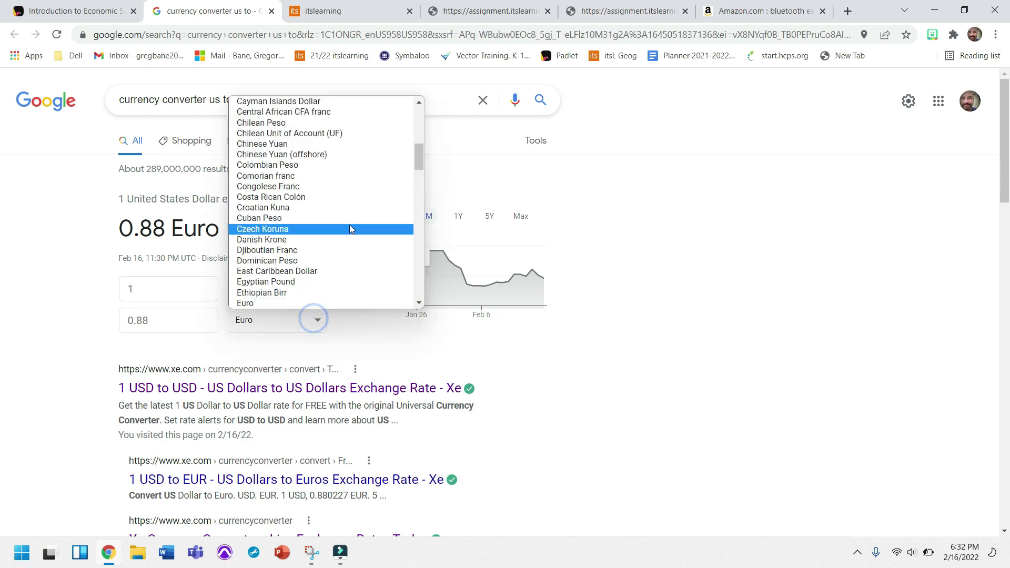
{"action": "left_click_drag", "start_coordinate": [418, 156], "coordinate": [411, 134]}
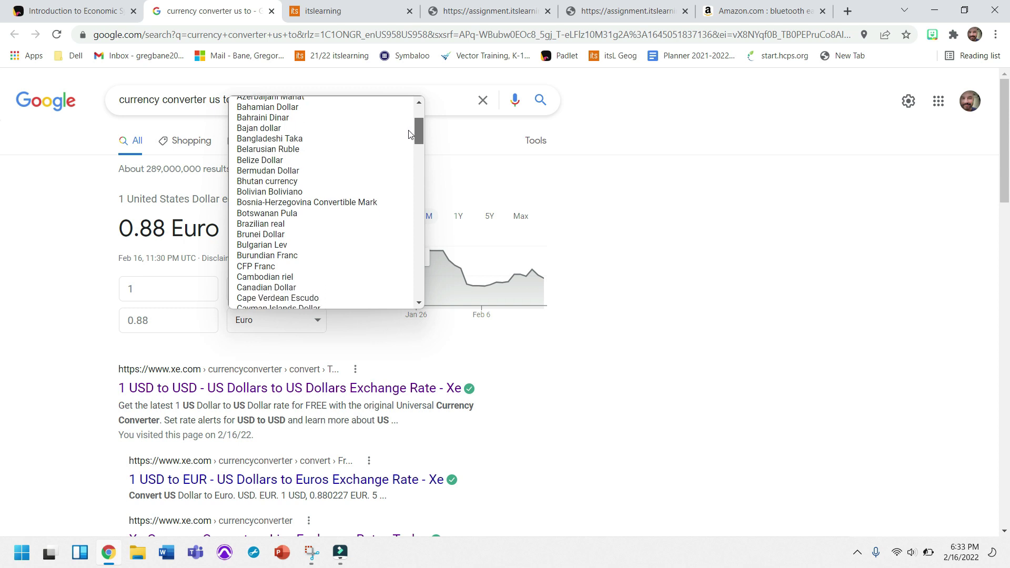
{"action": "left_click", "coordinate": [302, 223]}
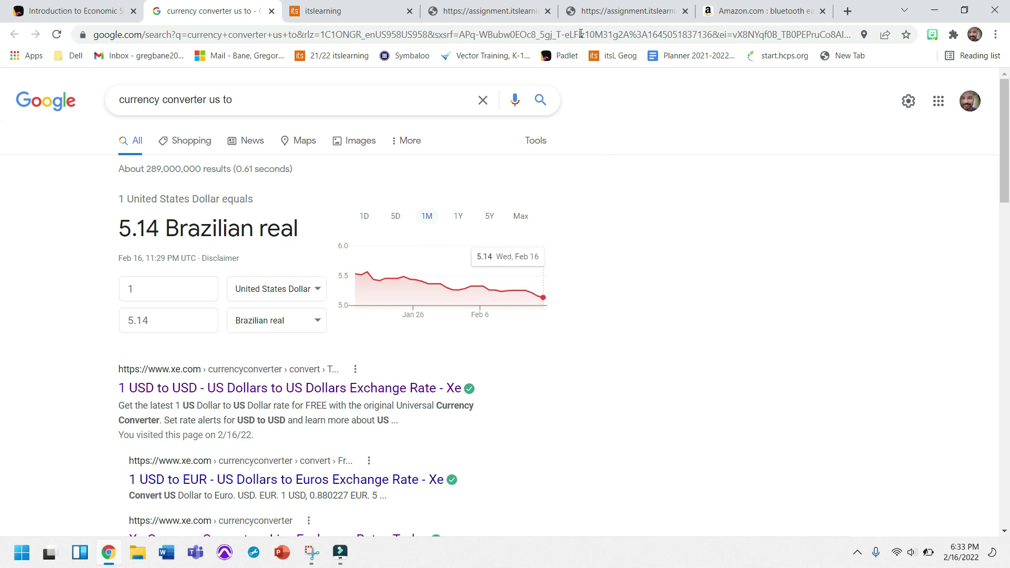
Type Brazil in the Name of Exchange Country cell and real in the adjacent currency cell
{"action": "left_click", "coordinate": [487, 9]}
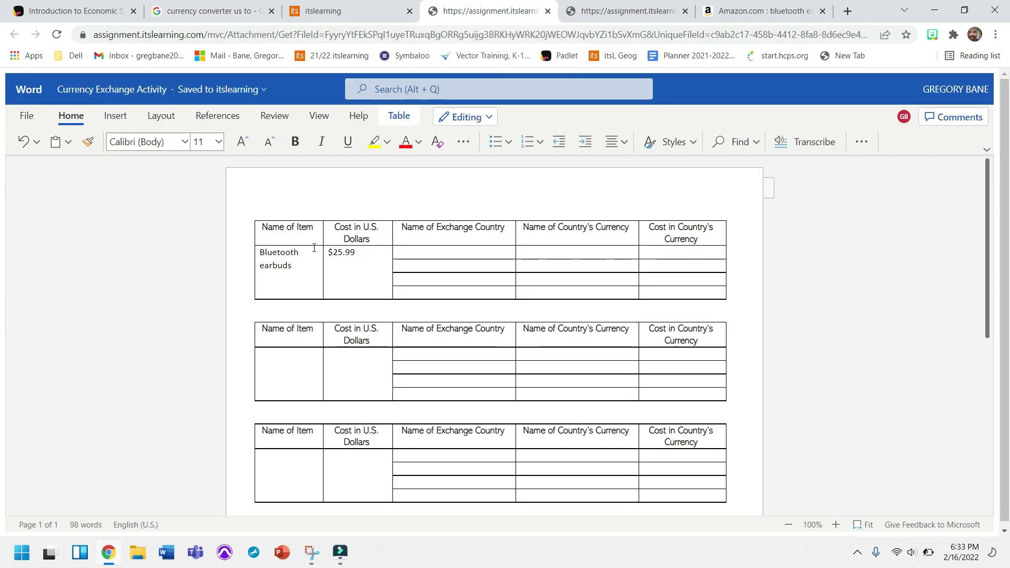
{"action": "left_click", "coordinate": [447, 252]}
{"action": "type", "text": "Brazil"}
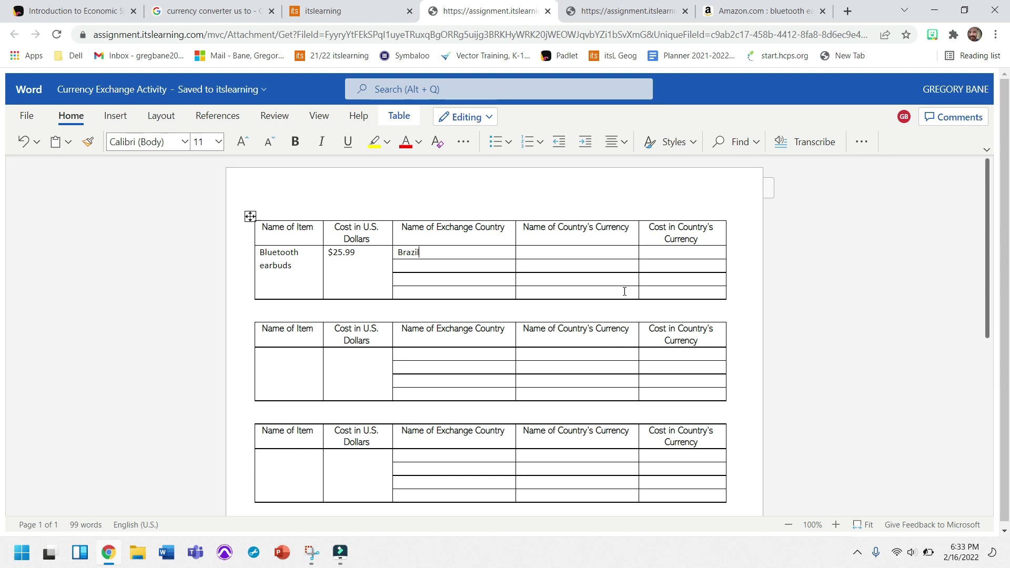
{"action": "left_click", "coordinate": [610, 251]}
{"action": "type", "text": "real"}
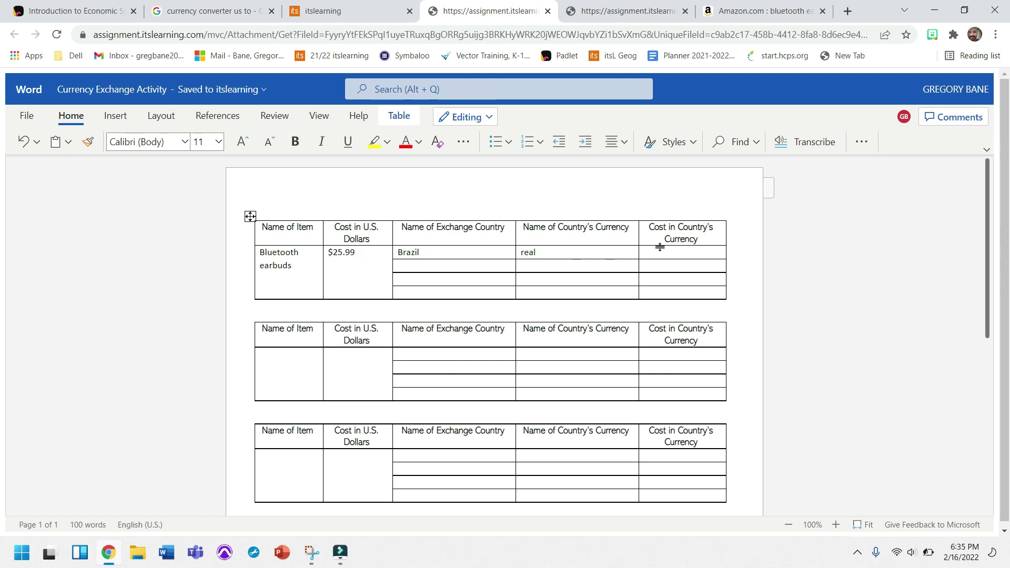
Replace the converter's 1 dollar amount with 25.99 to get the price in Brazilian real
{"action": "left_click", "coordinate": [203, 6]}
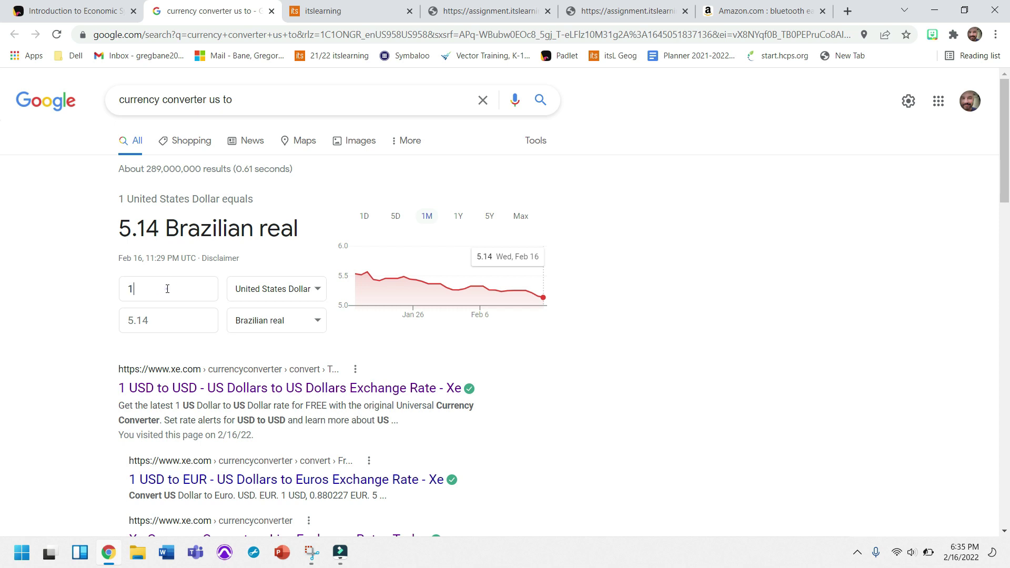
{"action": "left_click_drag", "start_coordinate": [167, 288], "coordinate": [127, 285]}
{"action": "type", "text": "25.99"}
Type 133.51 into the earbuds row's Cost in Country's Currency cell
{"action": "left_click", "coordinate": [494, 11]}
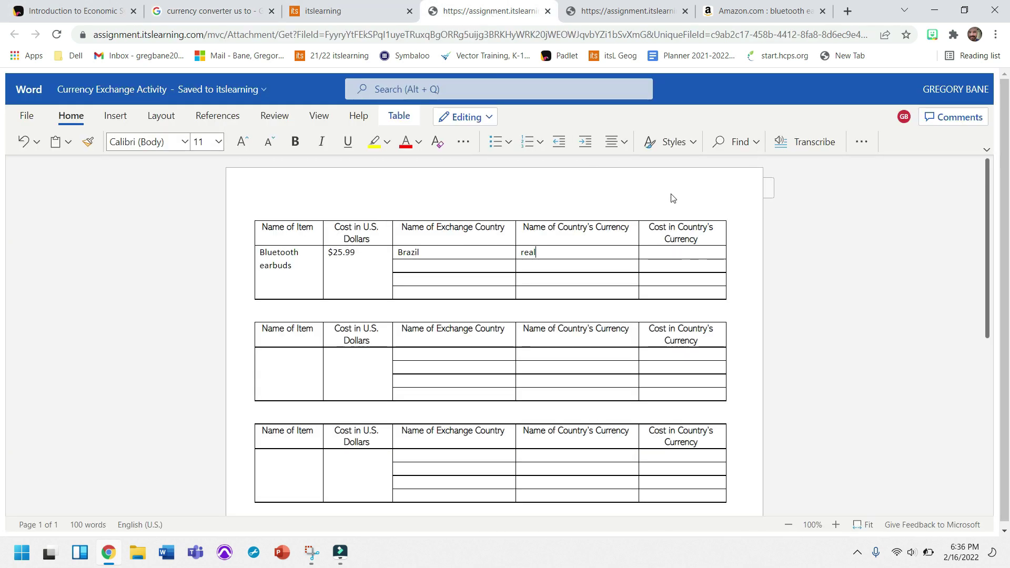
{"action": "left_click", "coordinate": [708, 252]}
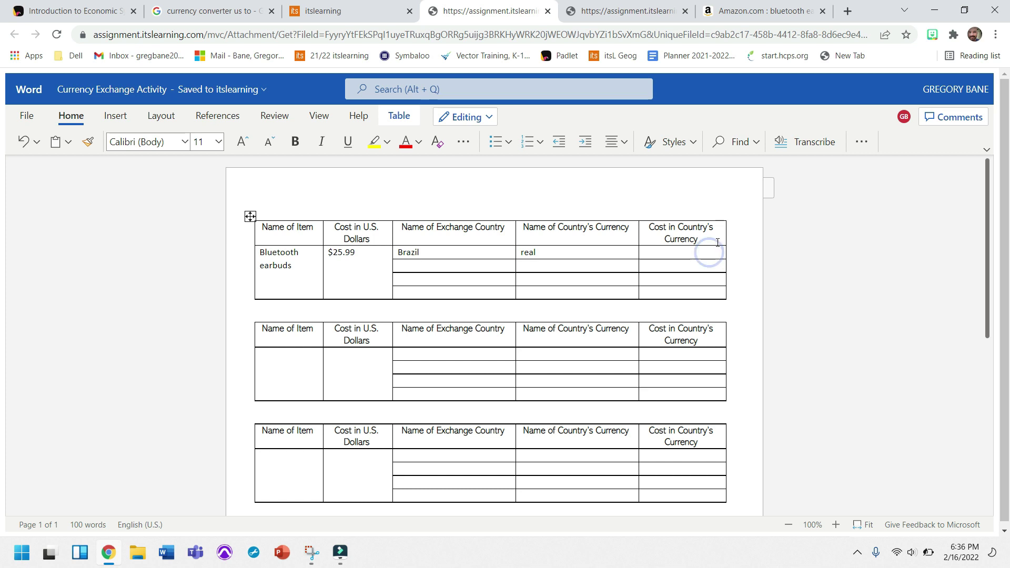
{"action": "type", "text": "133.51"}
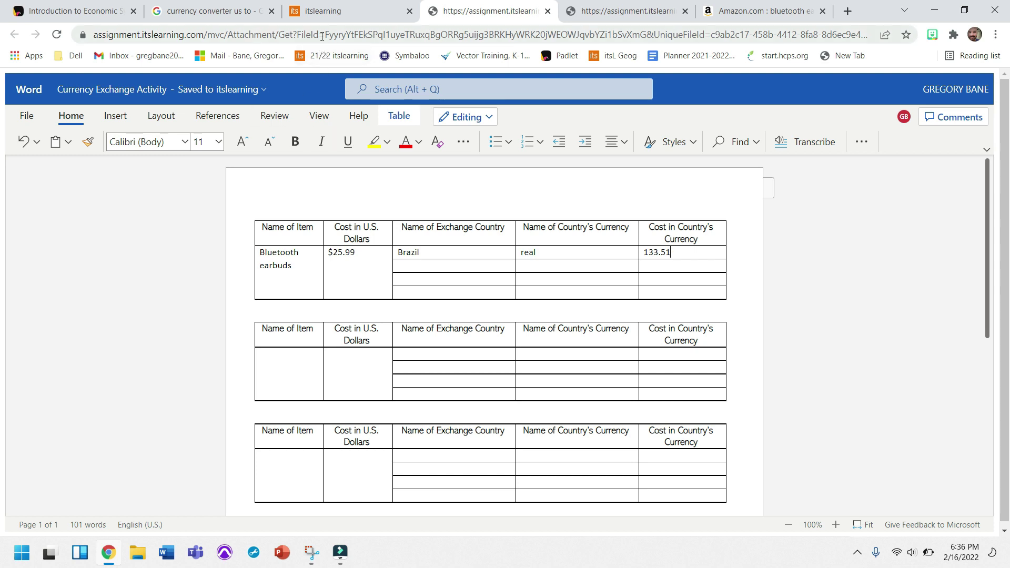
Switch the converter's target currency to Egyptian Pound, giving 408.29, then return to Word
{"action": "left_click", "coordinate": [213, 10]}
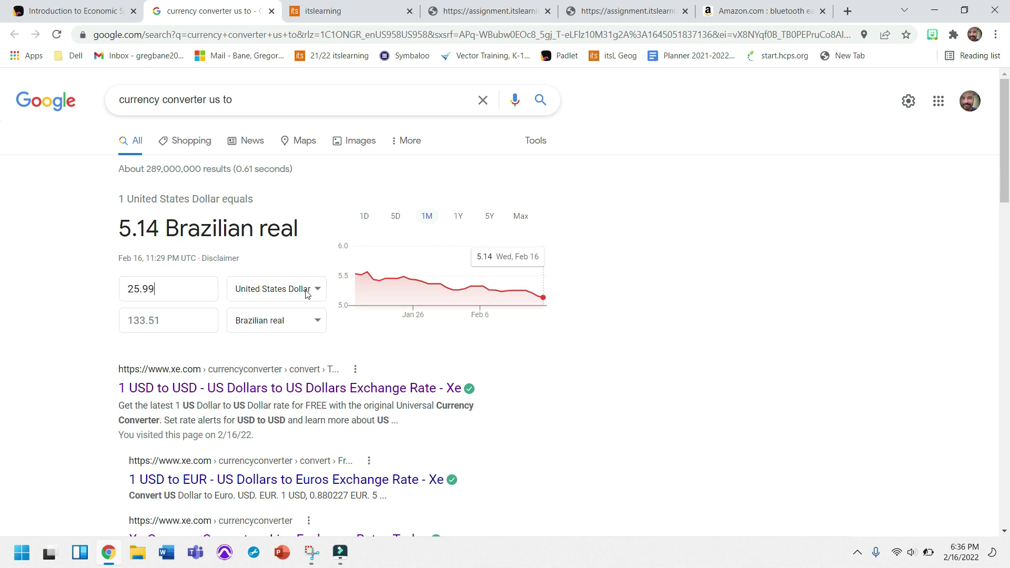
{"action": "left_click", "coordinate": [318, 321]}
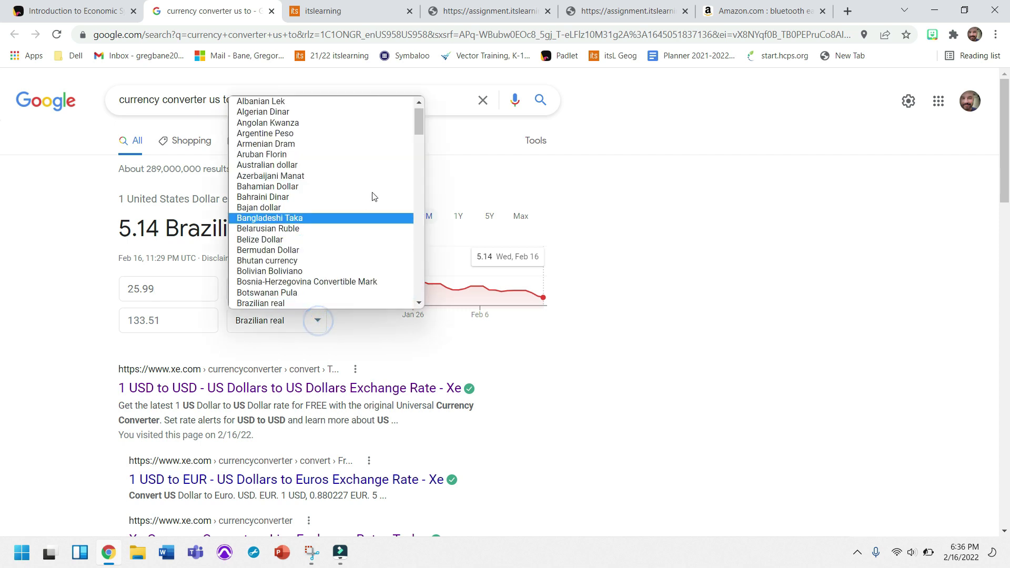
{"action": "left_click_drag", "start_coordinate": [418, 115], "coordinate": [412, 159]}
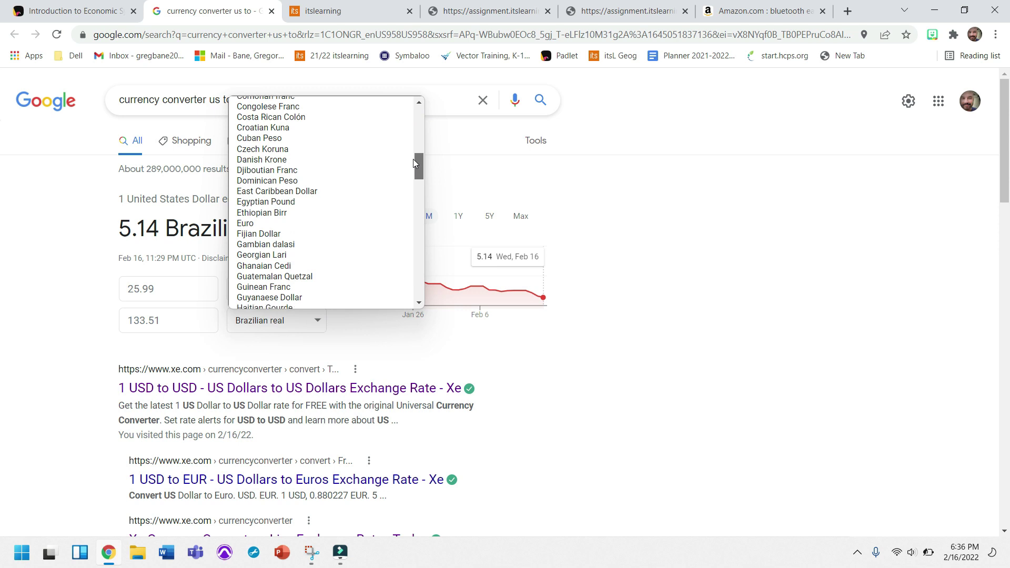
{"action": "left_click", "coordinate": [338, 207]}
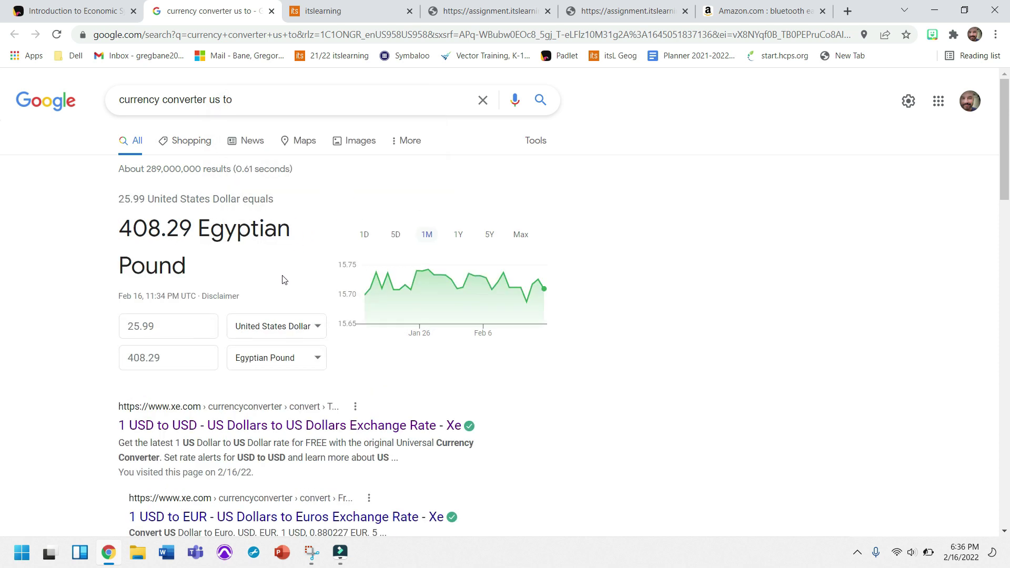
{"action": "left_click", "coordinate": [468, 11]}
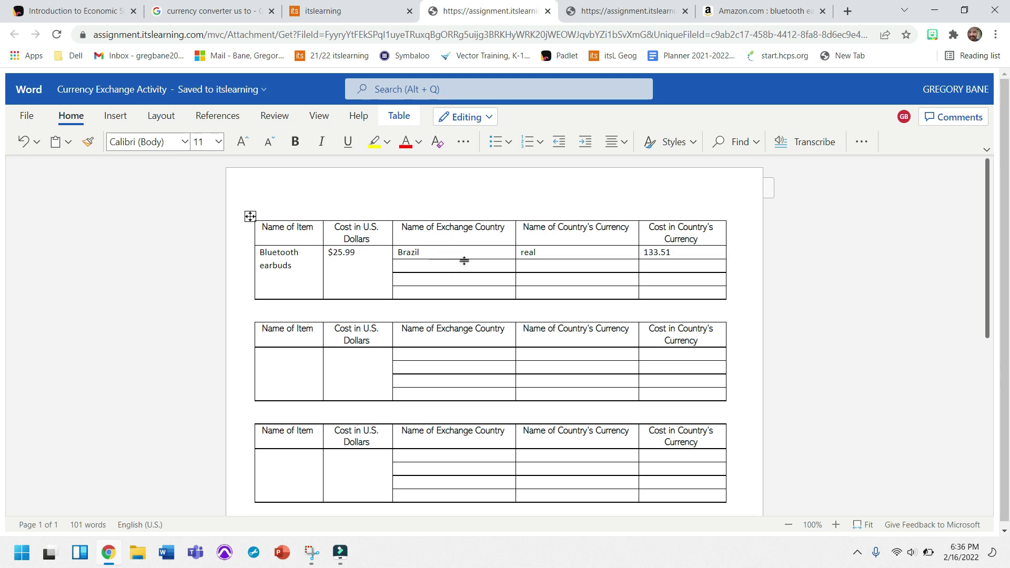
Enter Egypt as the exchange country and pound as its currency in the second row
{"action": "type", "text": "Egypt"}
{"action": "left_click", "coordinate": [237, 10]}
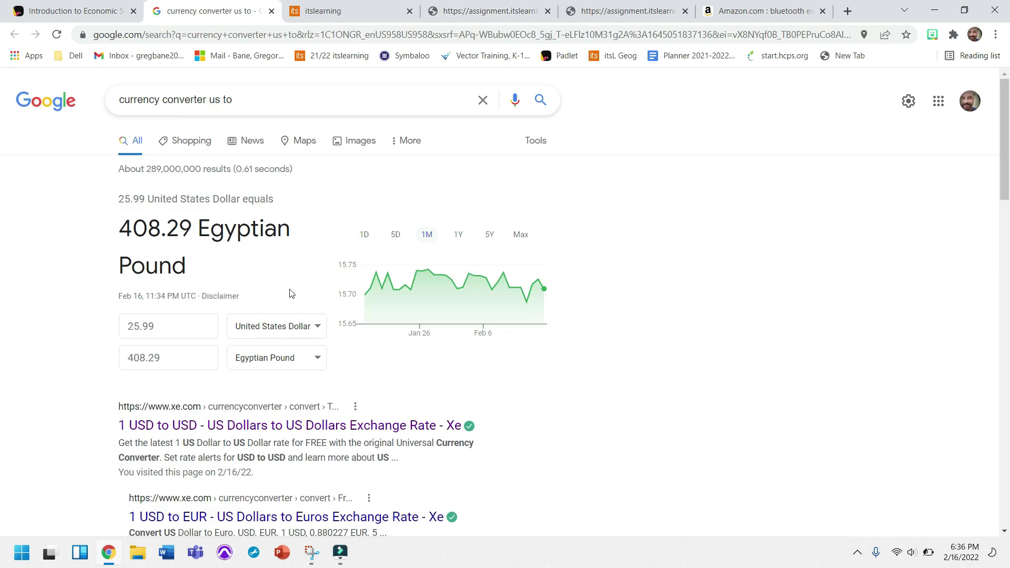
{"action": "left_click", "coordinate": [487, 8]}
{"action": "left_click", "coordinate": [554, 266]}
{"action": "type", "text": "pound"}
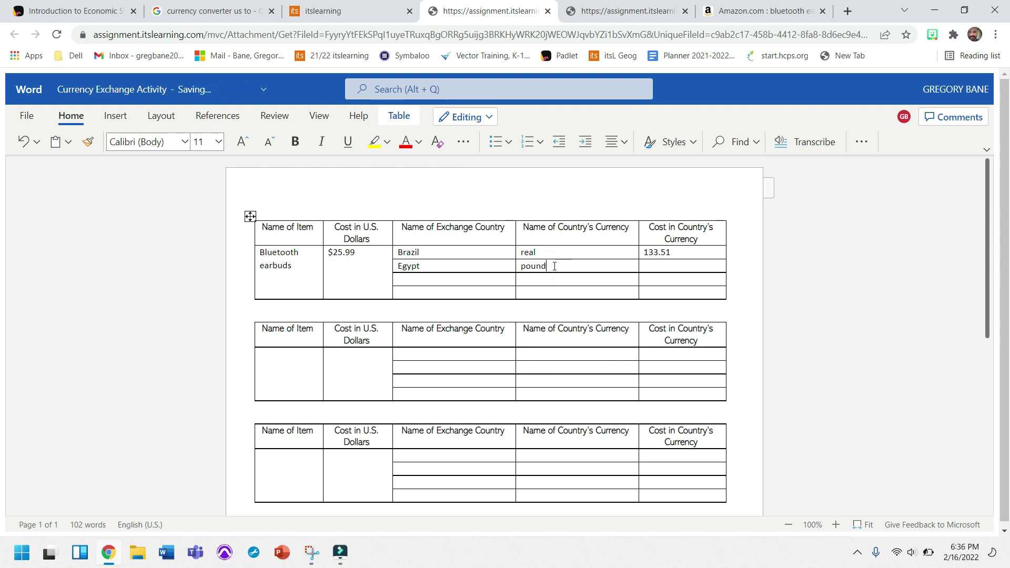
Recheck the Egyptian Pound result and enter 408.29 as the second row's cost
{"action": "left_click", "coordinate": [224, 12]}
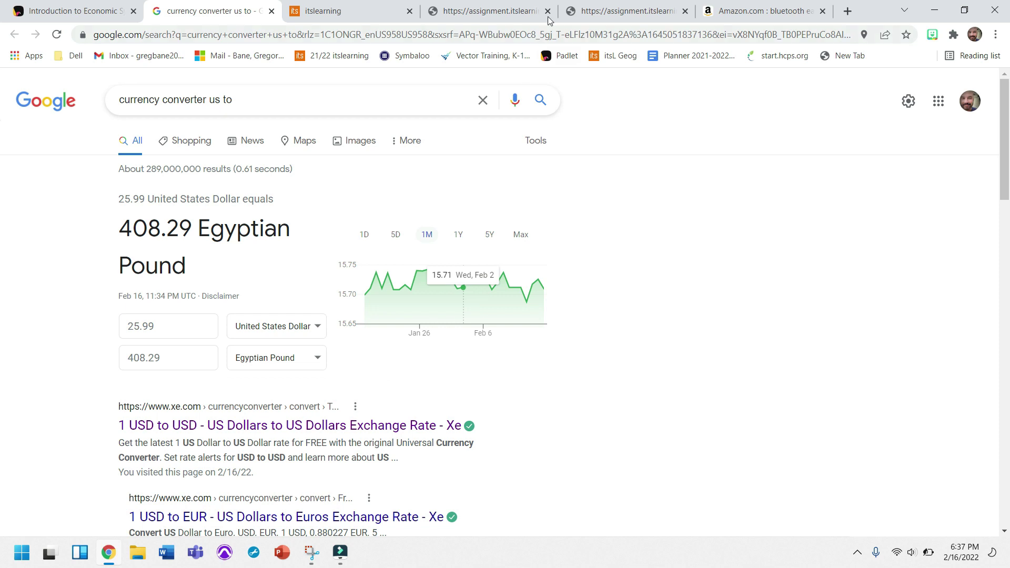
{"action": "left_click", "coordinate": [483, 7]}
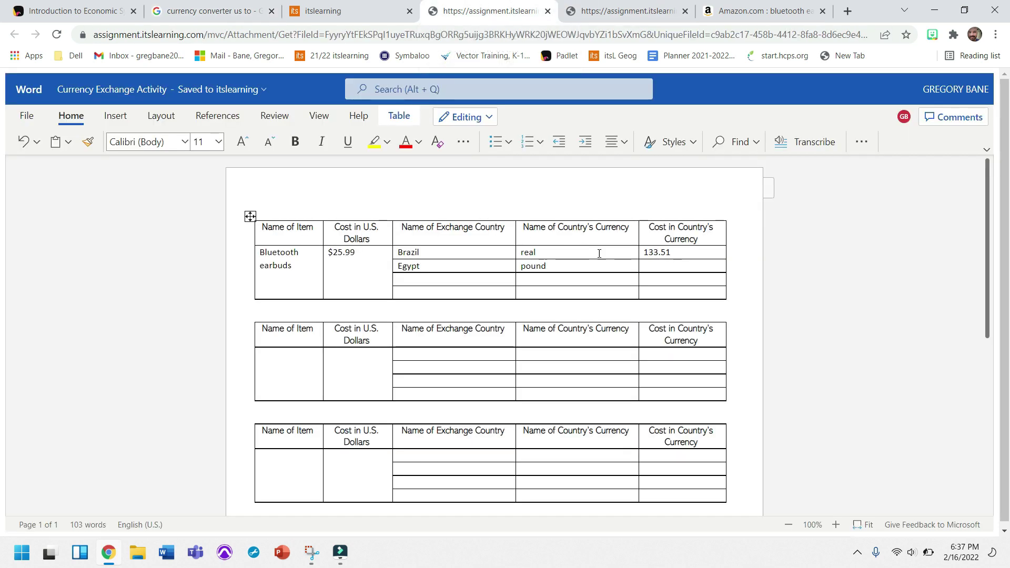
{"action": "left_click", "coordinate": [227, 7]}
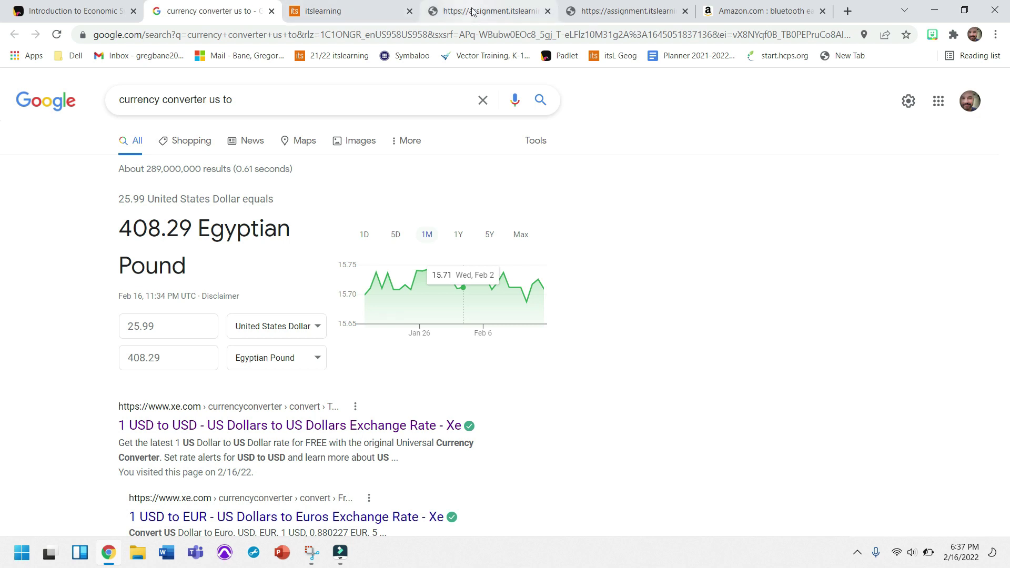
{"action": "left_click", "coordinate": [489, 10]}
{"action": "left_click", "coordinate": [686, 266]}
{"action": "type", "text": "408.29"}
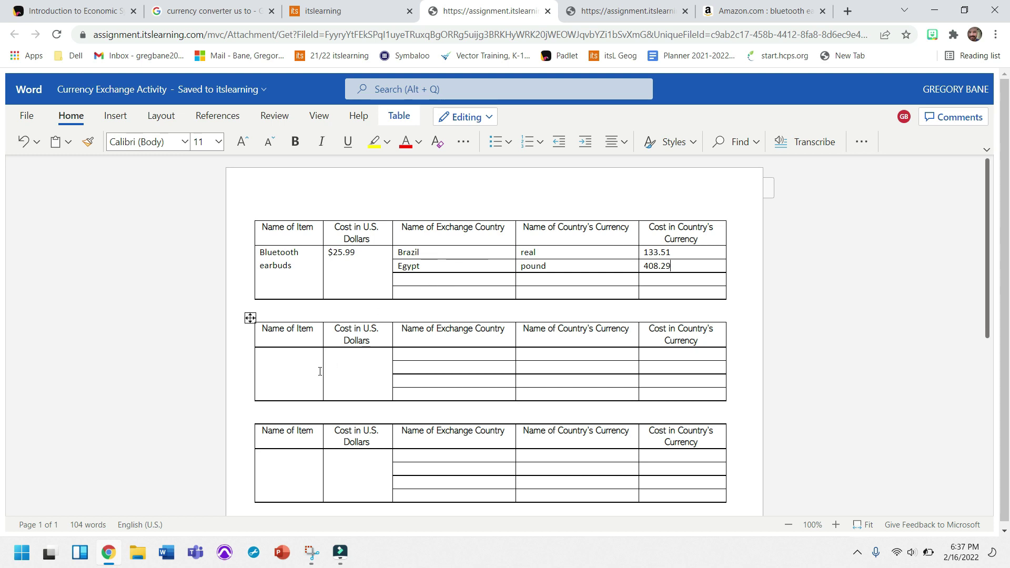
{"action": "scroll", "coordinate": [304, 371], "scroll_direction": "down", "scroll_amount": 2}
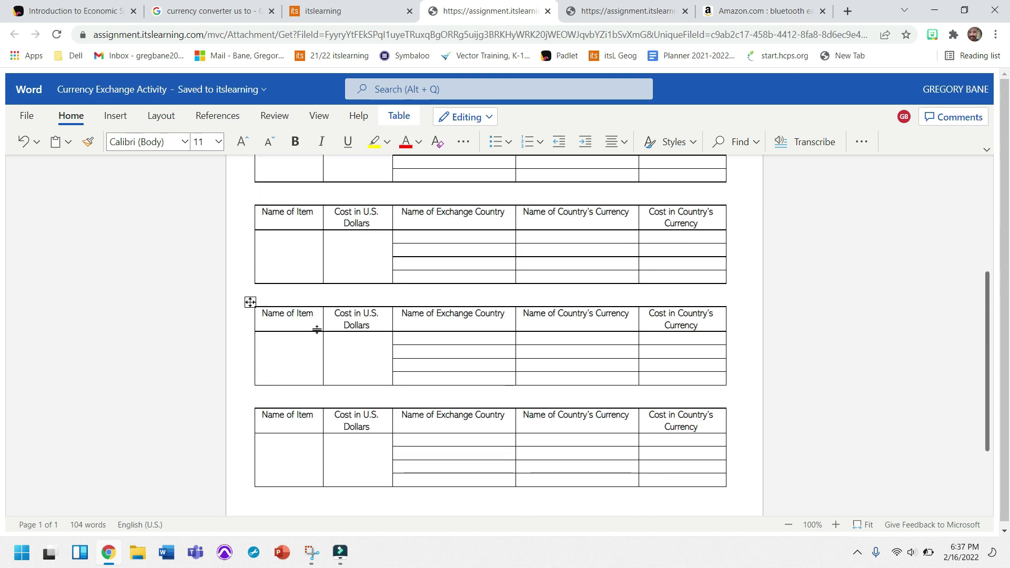
{"action": "scroll", "coordinate": [523, 363], "scroll_direction": "up", "scroll_amount": 2}
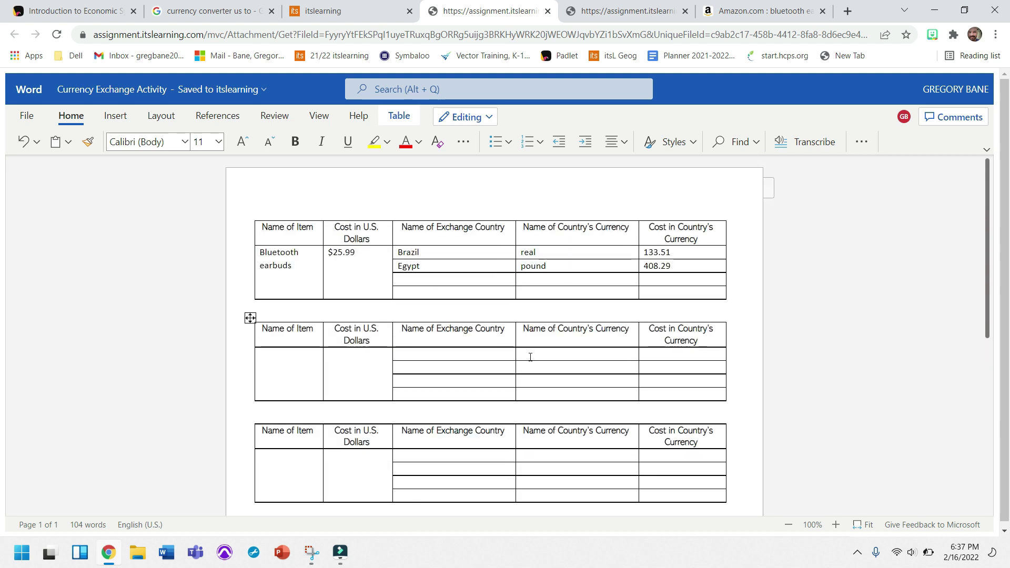